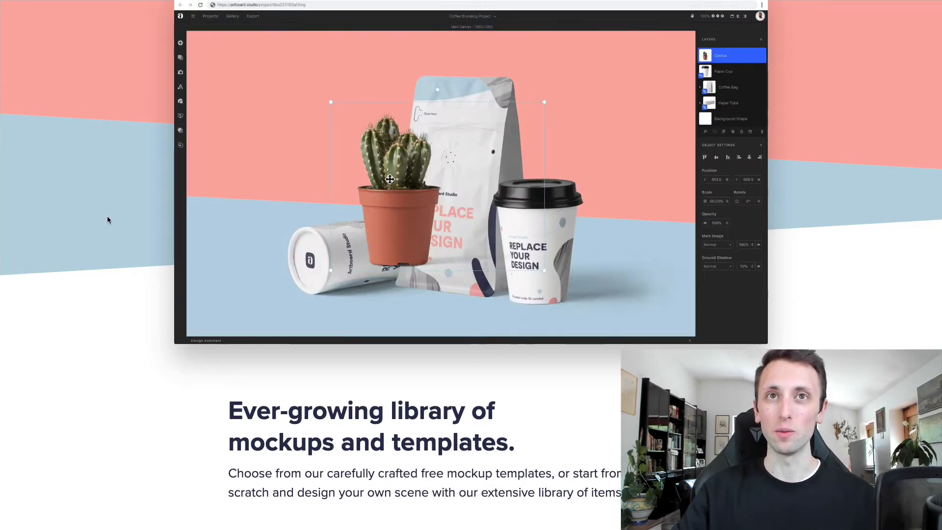
Step: Look through the sample mockups and templates shown on the Artboard Studio homepage
scroll(107, 216, down, 1)
scroll(107, 216, down, 7)
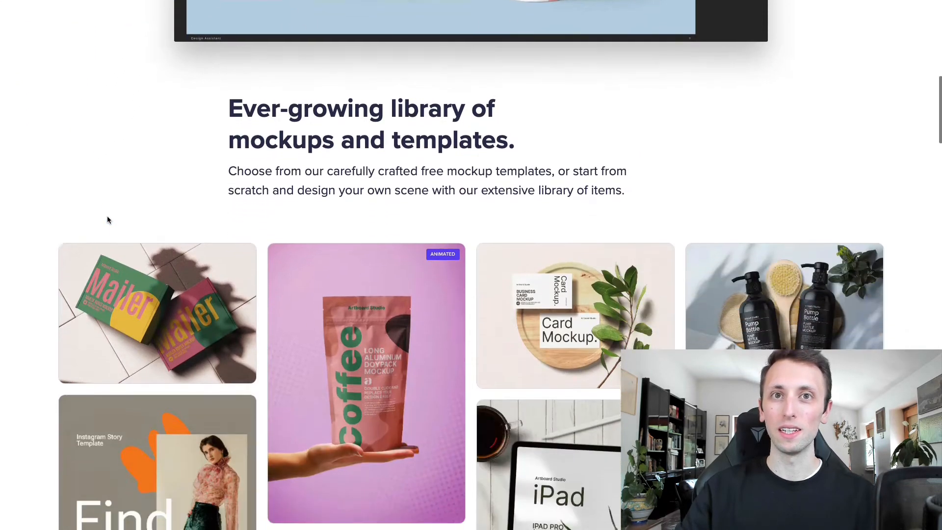
scroll(108, 221, down, 2)
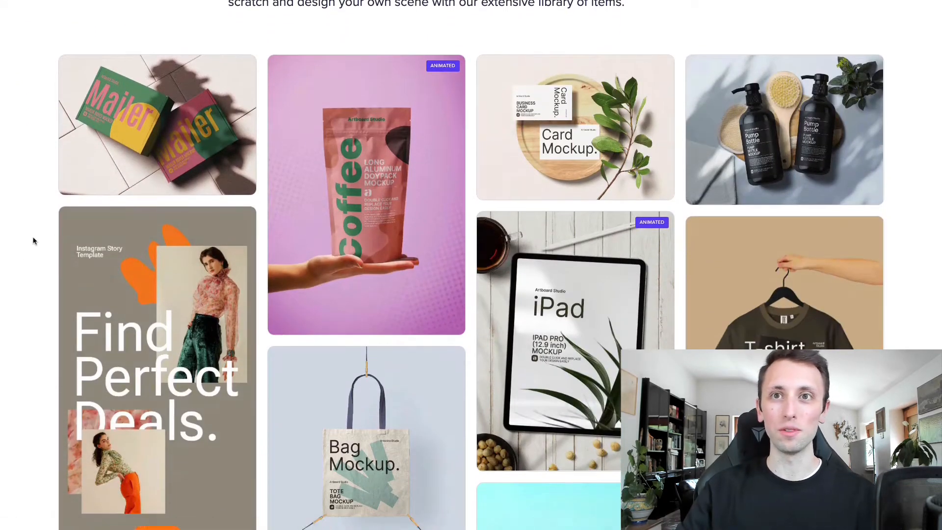
scroll(37, 241, down, 4)
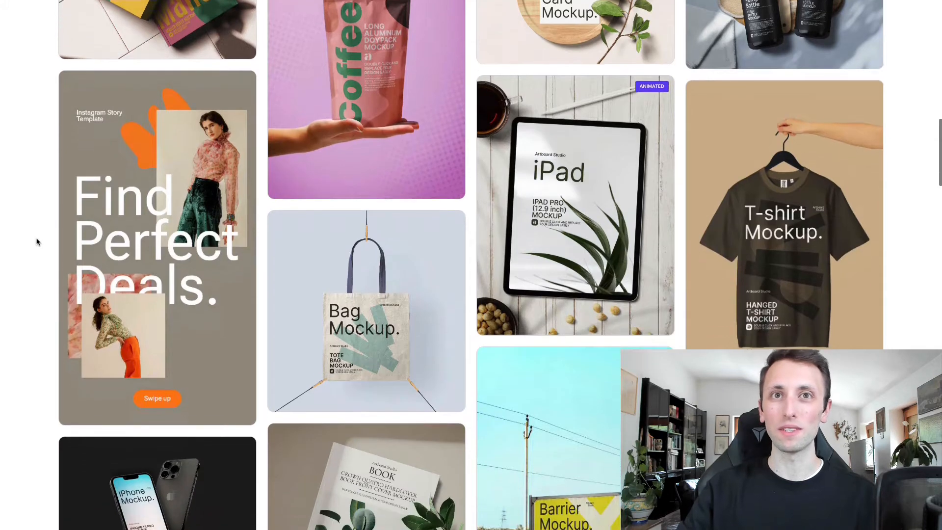
scroll(37, 241, down, 5)
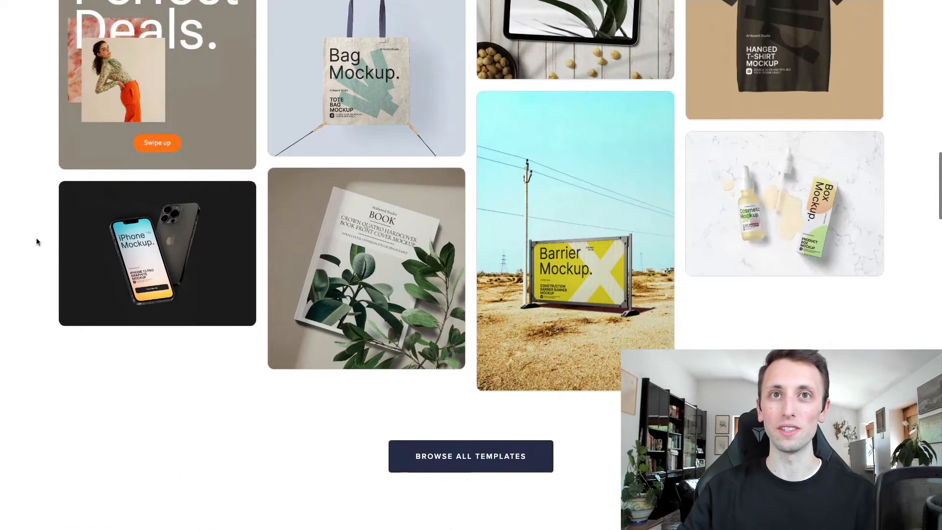
scroll(37, 241, down, 2)
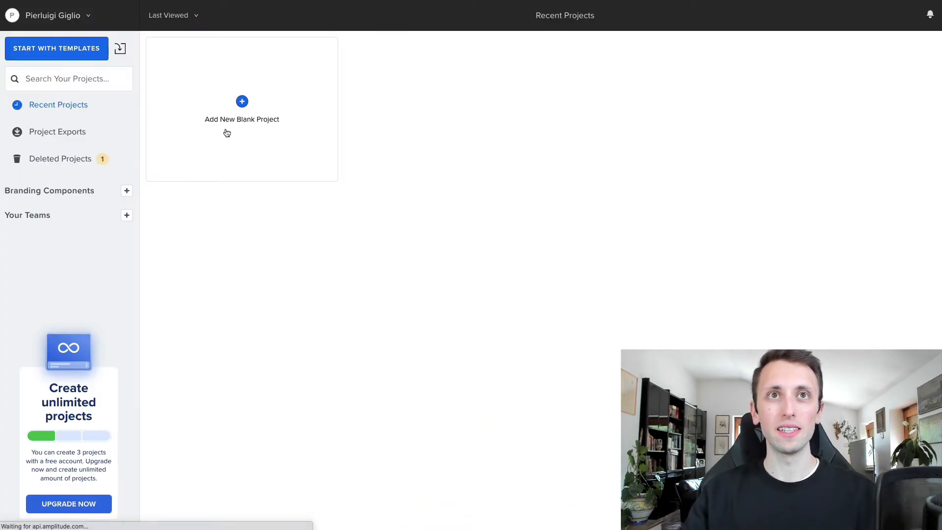
Step: Create a new blank project
click(242, 102)
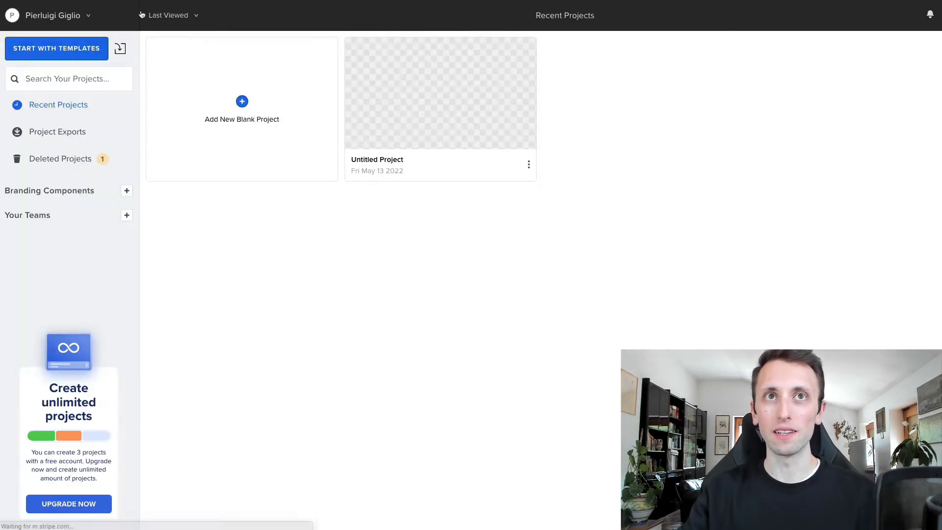
Step: Browse the public templates, including the Digital Mockups category, to examine the available device mockups
click(58, 46)
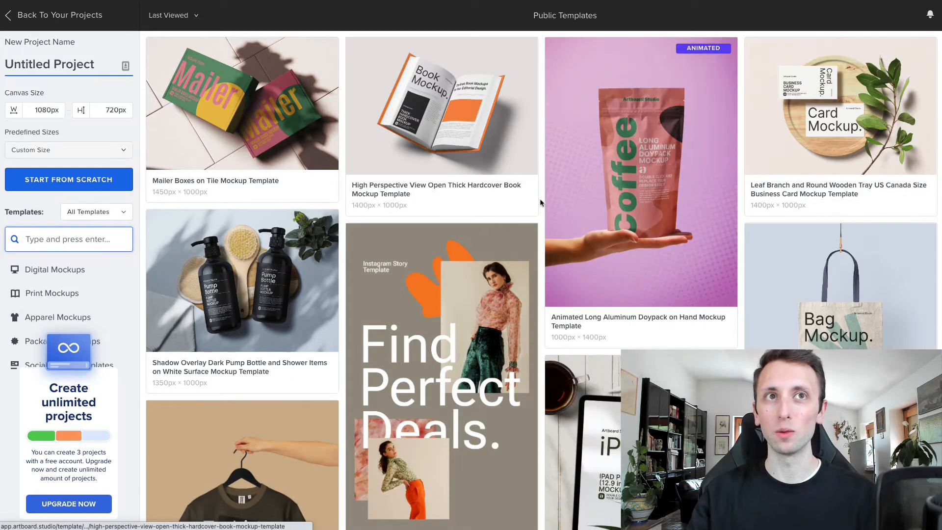
scroll(540, 201, down, 1)
scroll(541, 201, down, 1)
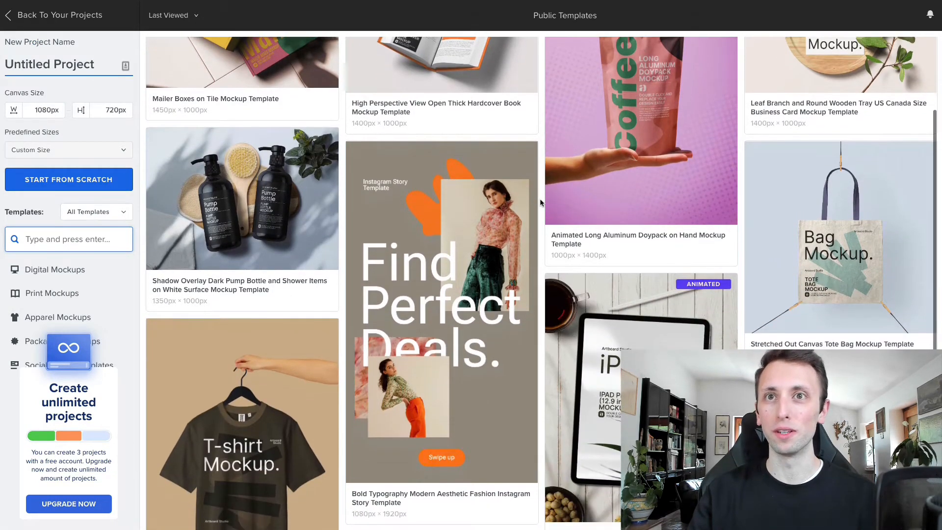
click(40, 278)
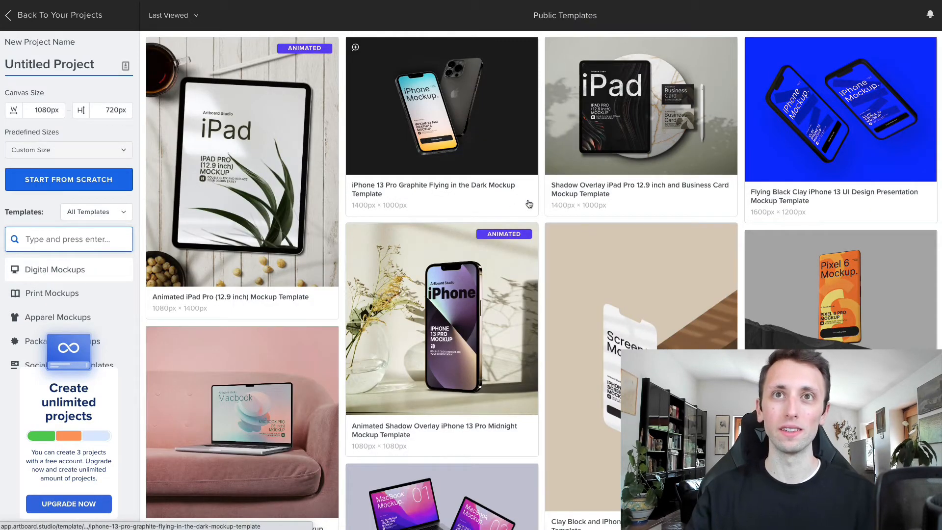
scroll(540, 206, down, 4)
scroll(540, 208, down, 8)
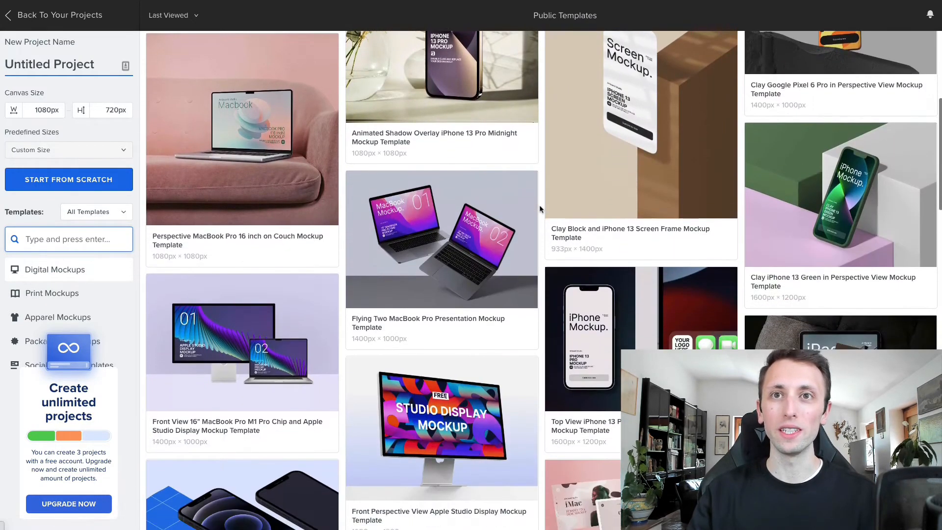
scroll(539, 208, down, 7)
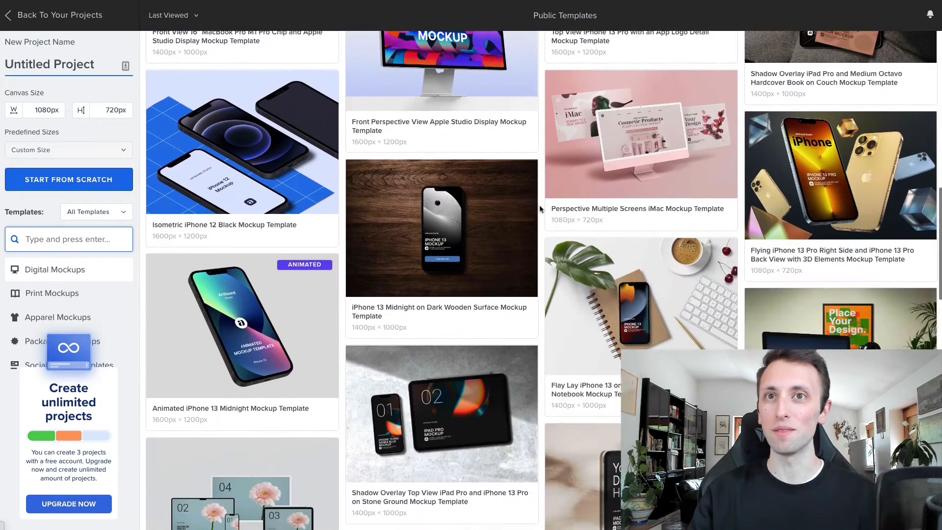
scroll(540, 209, down, 6)
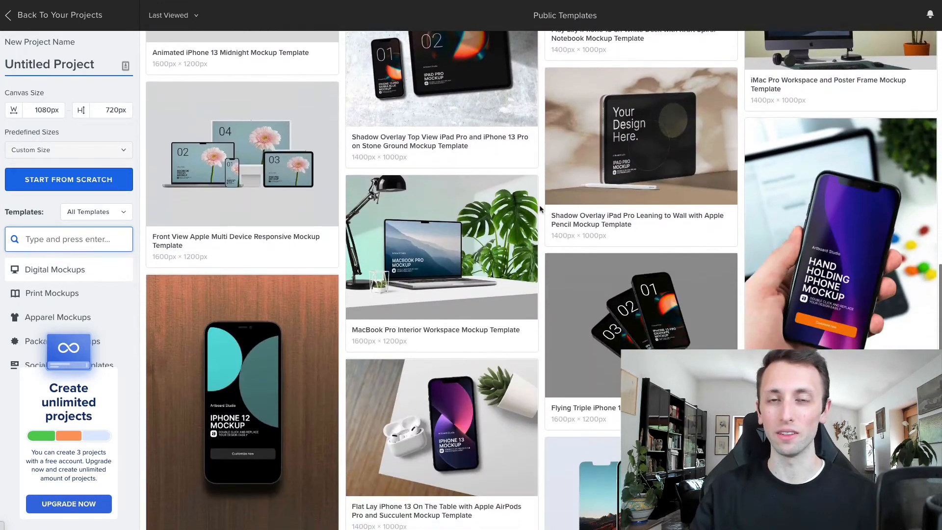
scroll(540, 208, down, 3)
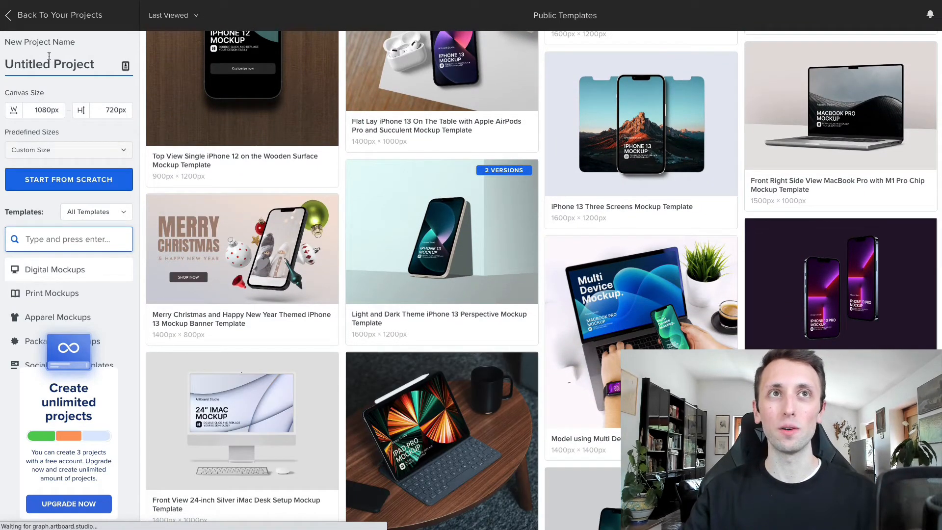
Step: Return to the recent projects and open the untitled blank project for editing
click(22, 14)
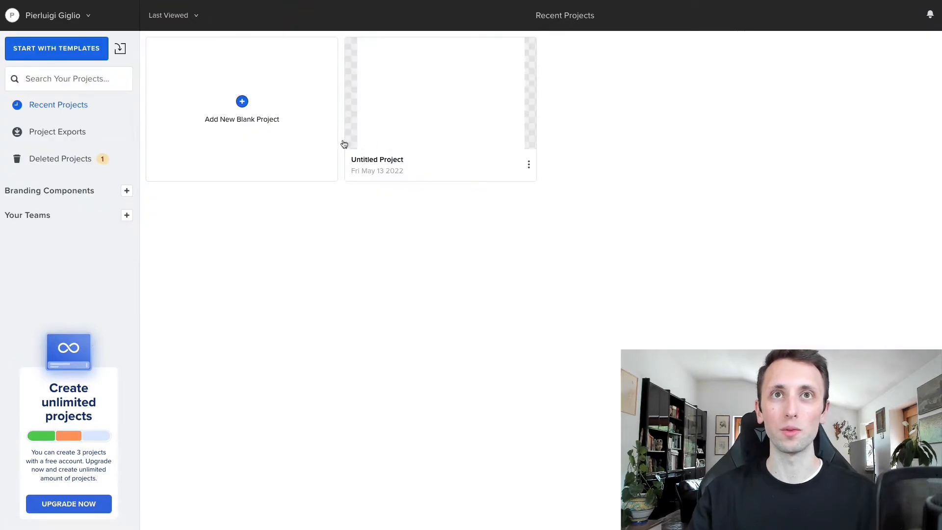
double_click(421, 119)
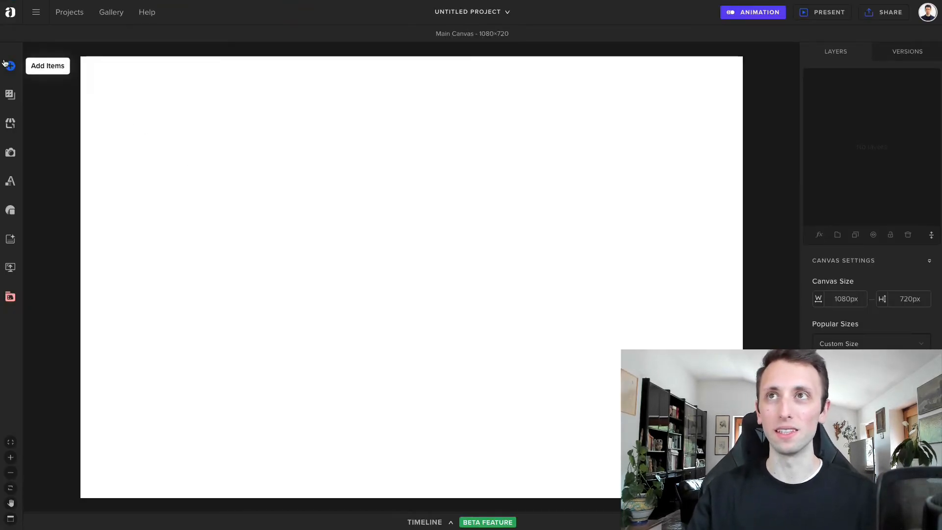
Step: Place the white top-view US Canada business card from the Print pack on the upper part of the canvas
click(11, 66)
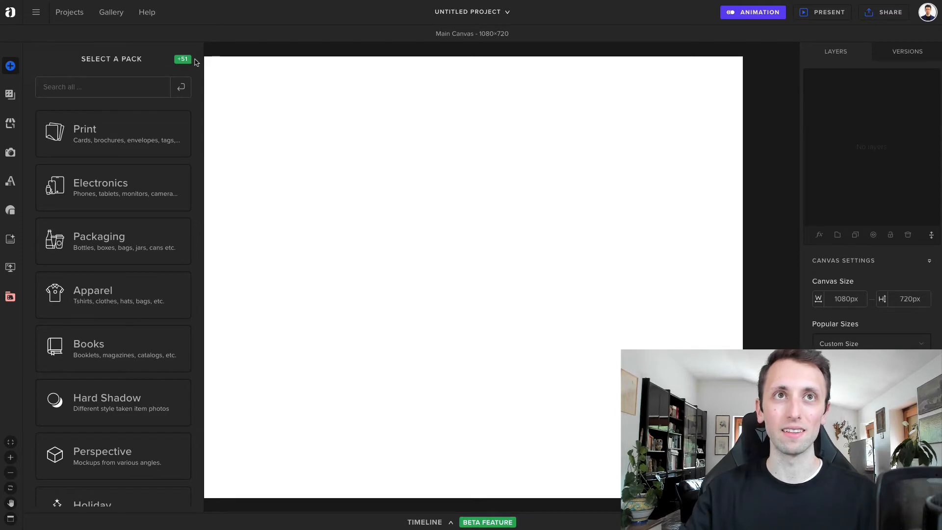
click(105, 135)
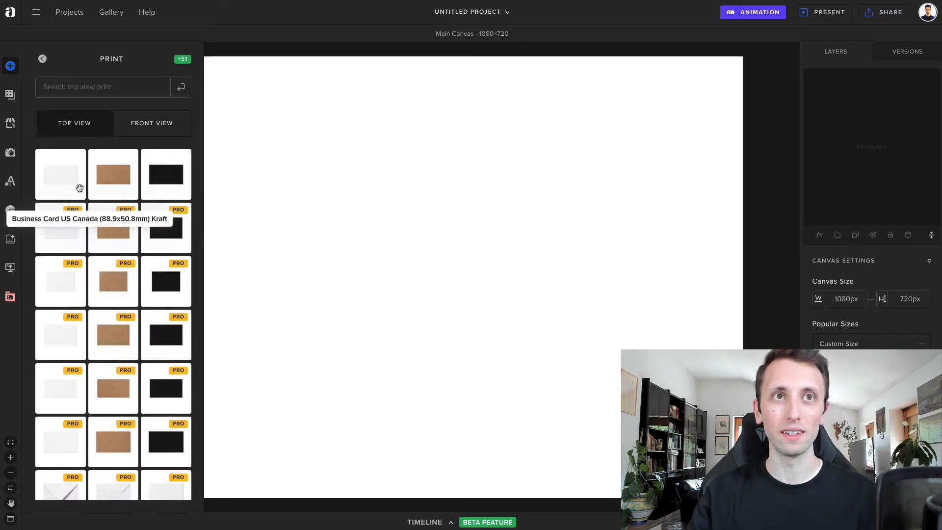
drag(69, 179, 395, 154)
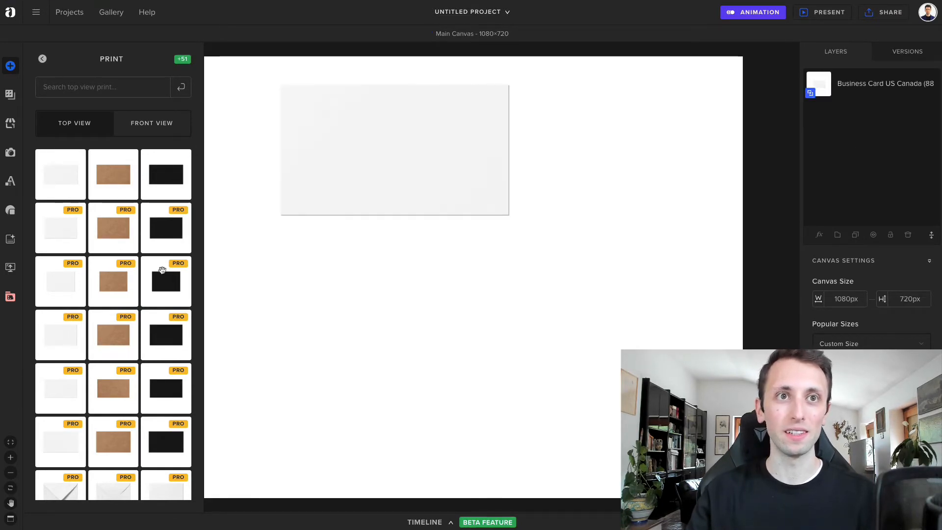
Step: Add the top-view iPhone 13 mockup from the Electronics pack to the canvas
scroll(169, 247, down, 10)
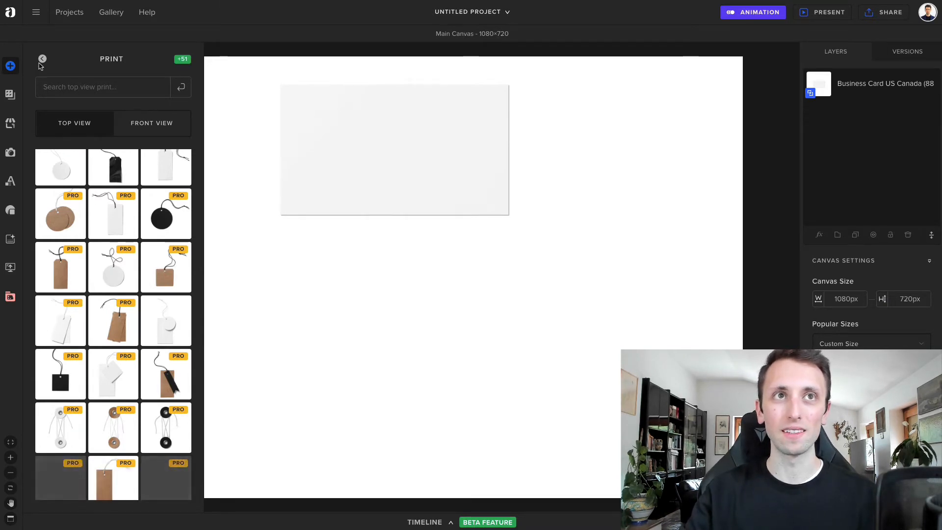
click(43, 60)
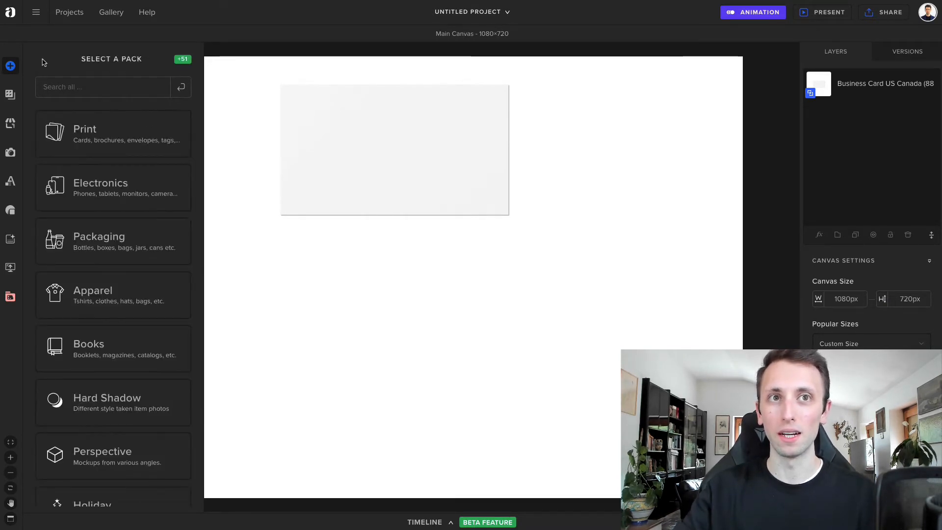
click(118, 185)
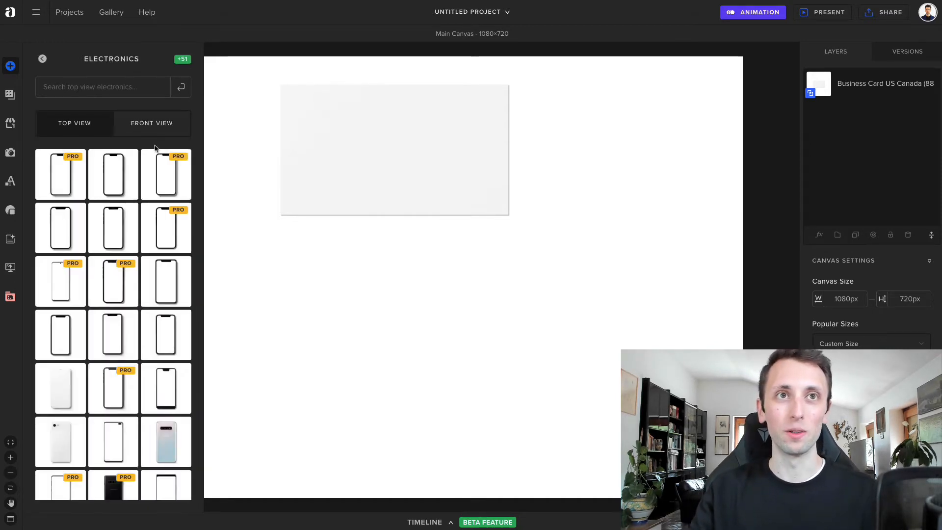
drag(122, 173, 486, 227)
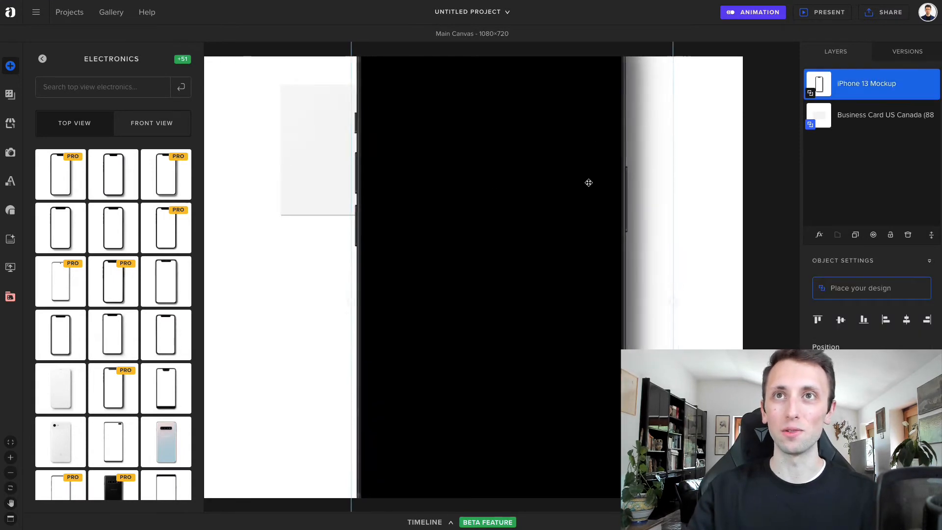
Step: Shrink the iPhone 13 mockup to fit inside the canvas and position it overlapping the business card's lower-right corner
drag(644, 99, 520, 248)
drag(480, 324, 523, 221)
drag(590, 178, 613, 128)
drag(545, 204, 538, 216)
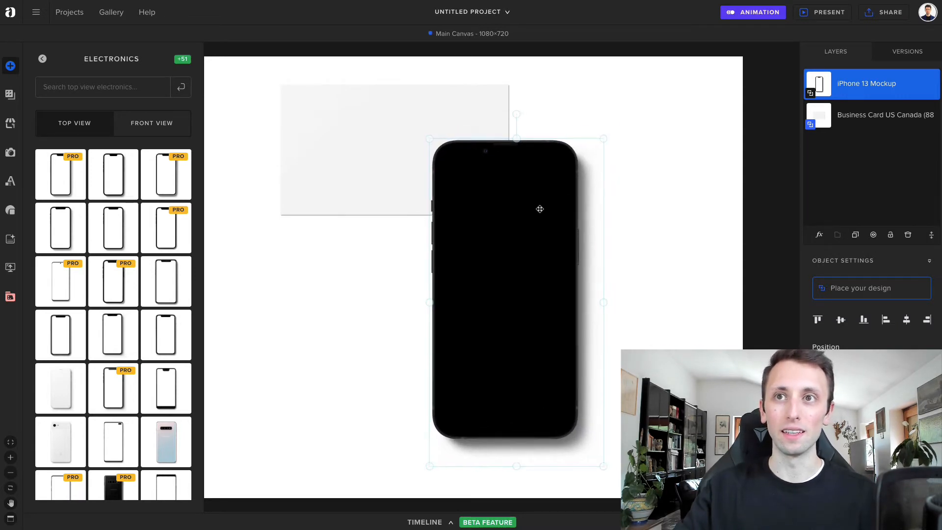
click(615, 260)
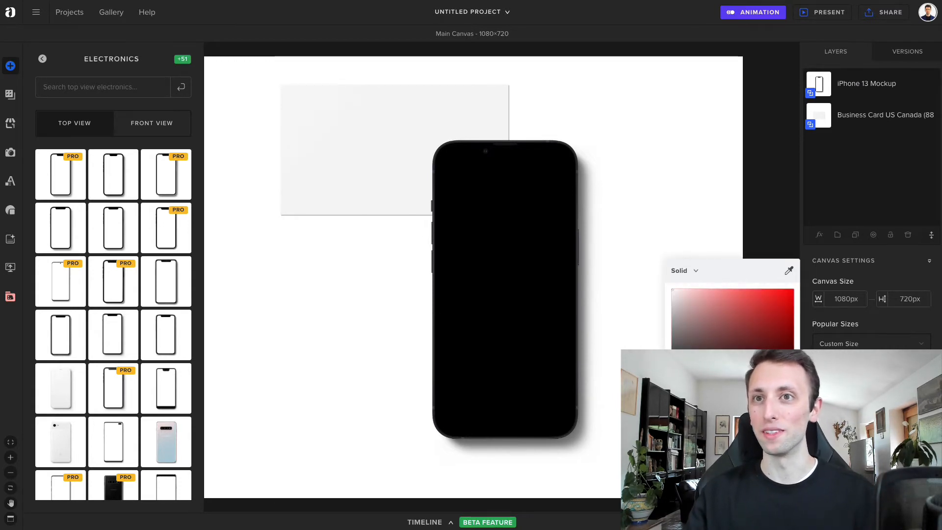
Step: Try grey and blue shades for the canvas background and settle on a very pale bluish white
click(672, 294)
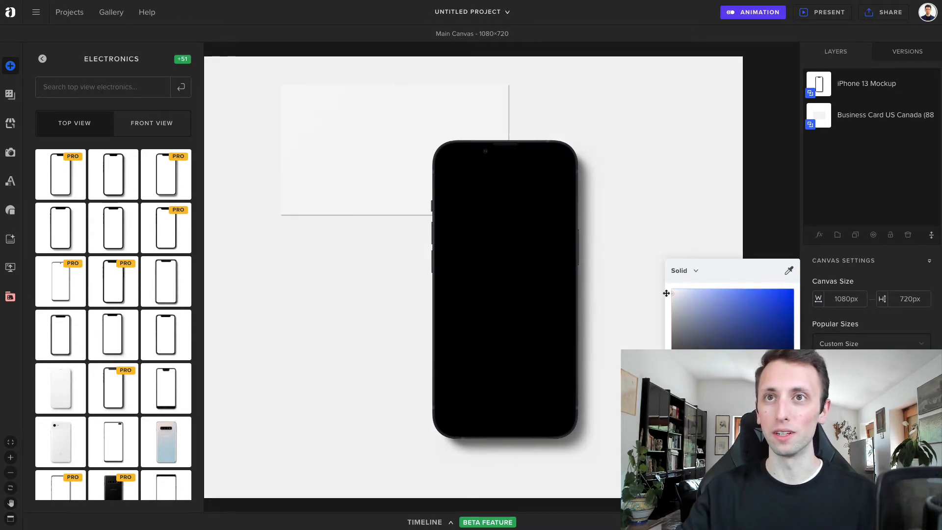
drag(674, 293, 677, 294)
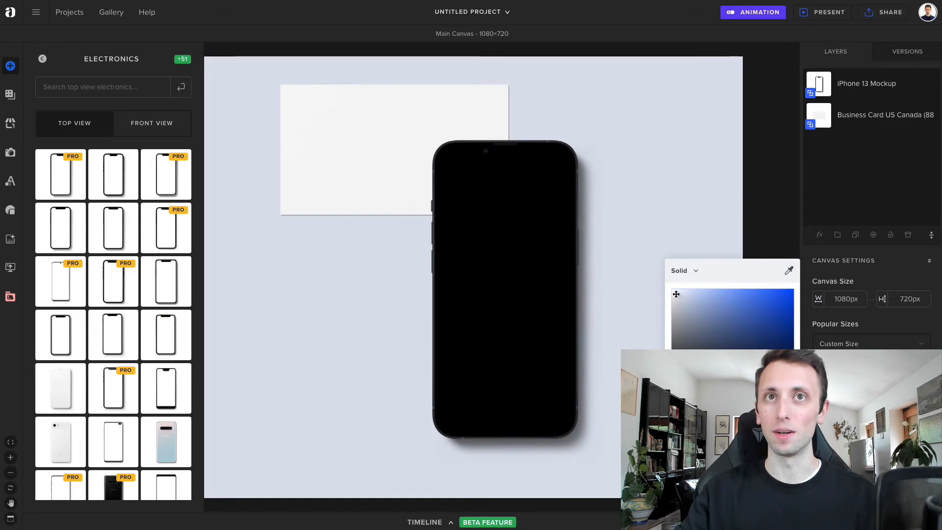
drag(802, 290, 813, 280)
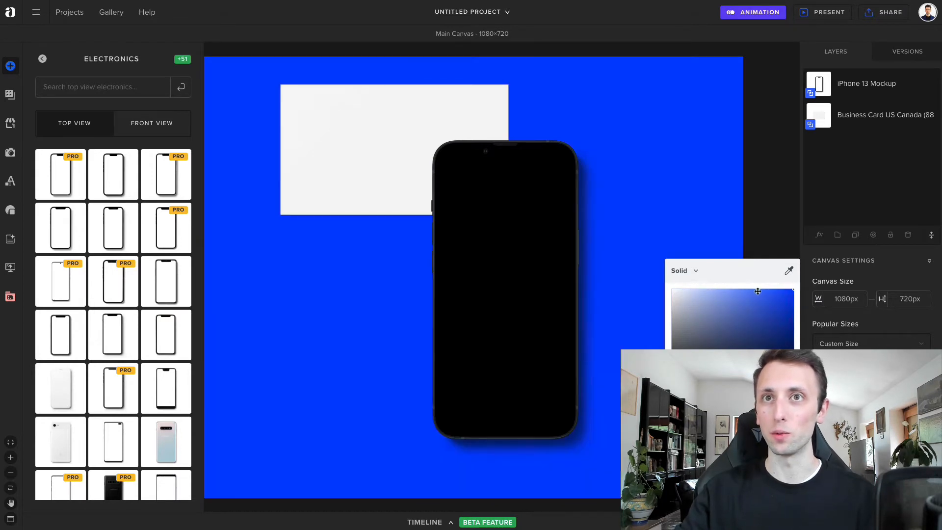
drag(697, 288, 671, 290)
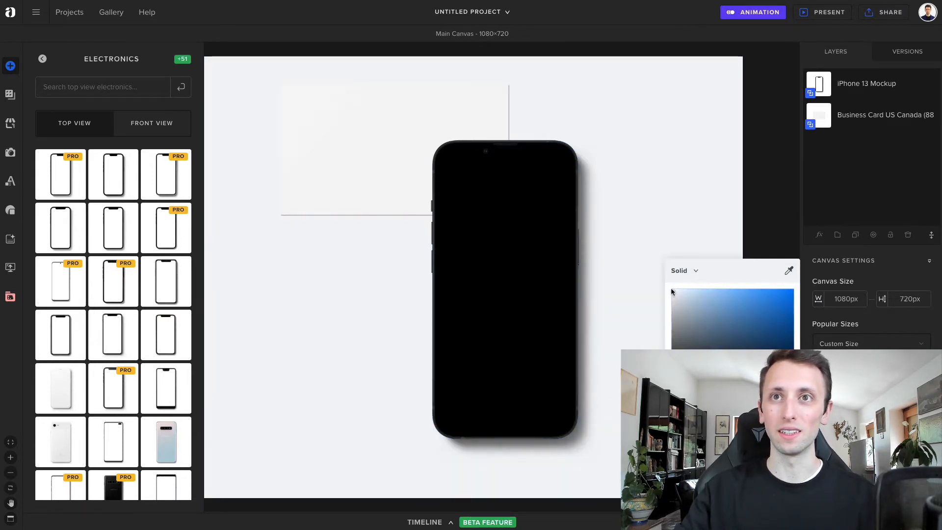
click(624, 213)
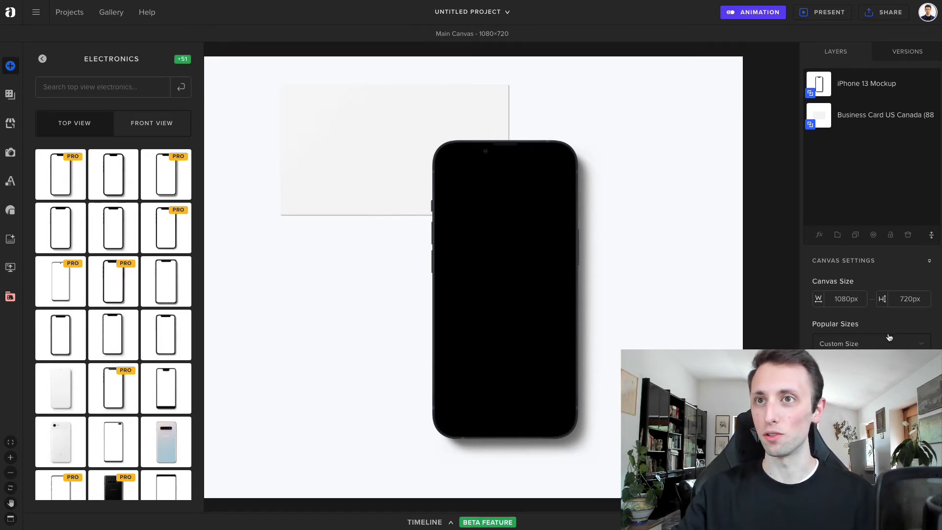
Step: Change the workspace background around the canvas to light grey
scroll(893, 328, down, 1)
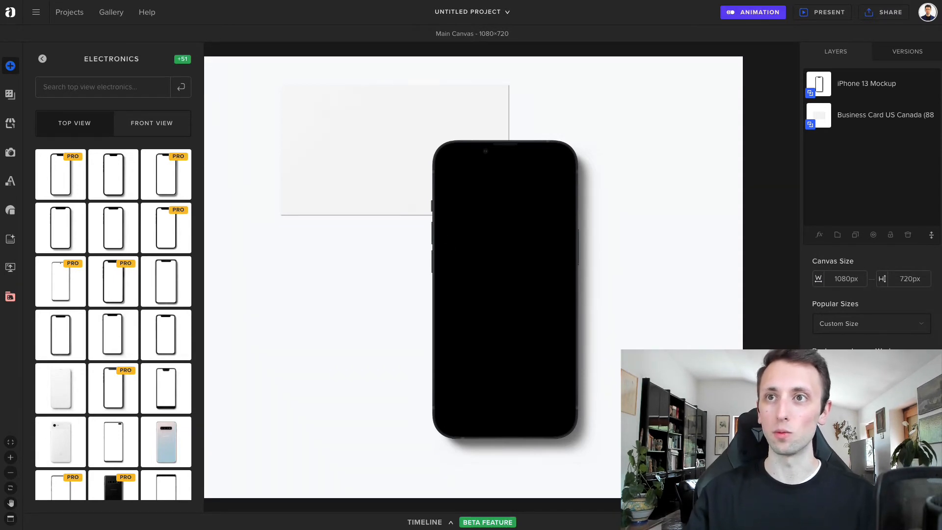
click(878, 367)
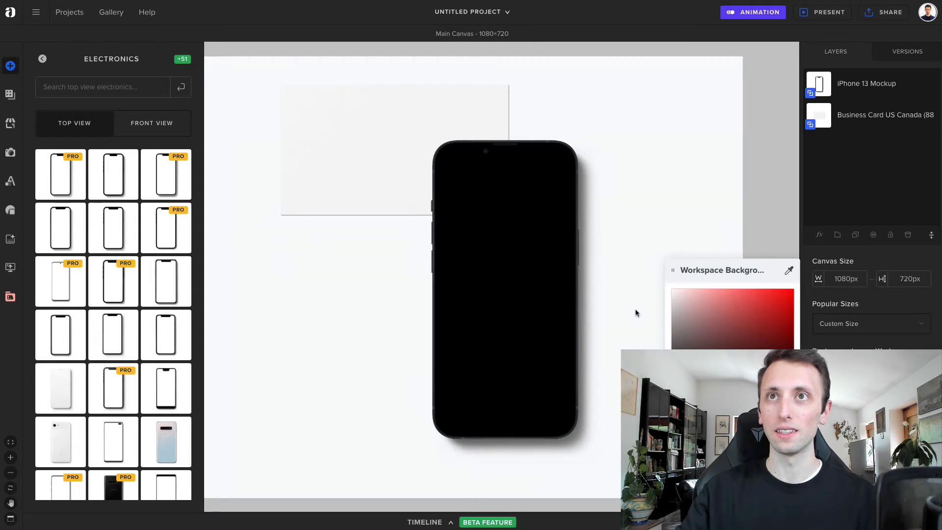
click(611, 239)
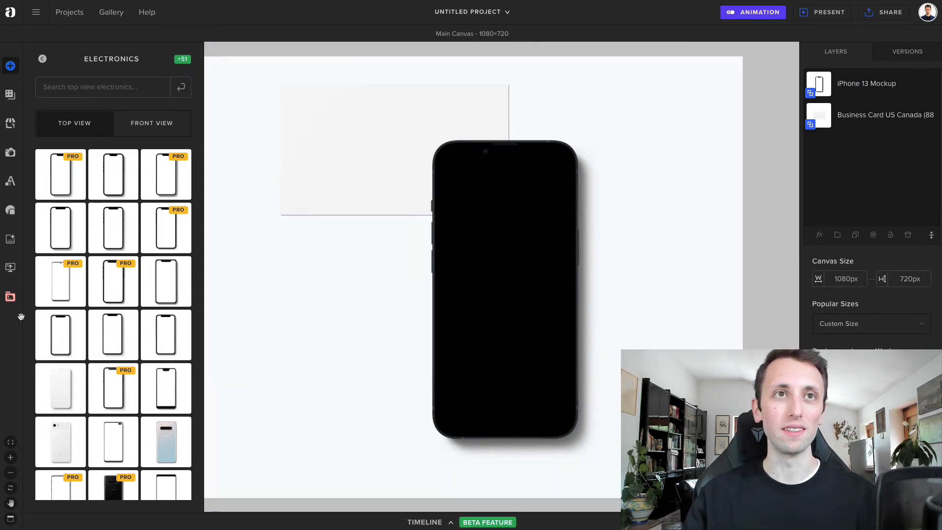
Step: Add the Clear Glass Bottle mockup from the front-view Packaging pack to the canvas
click(10, 66)
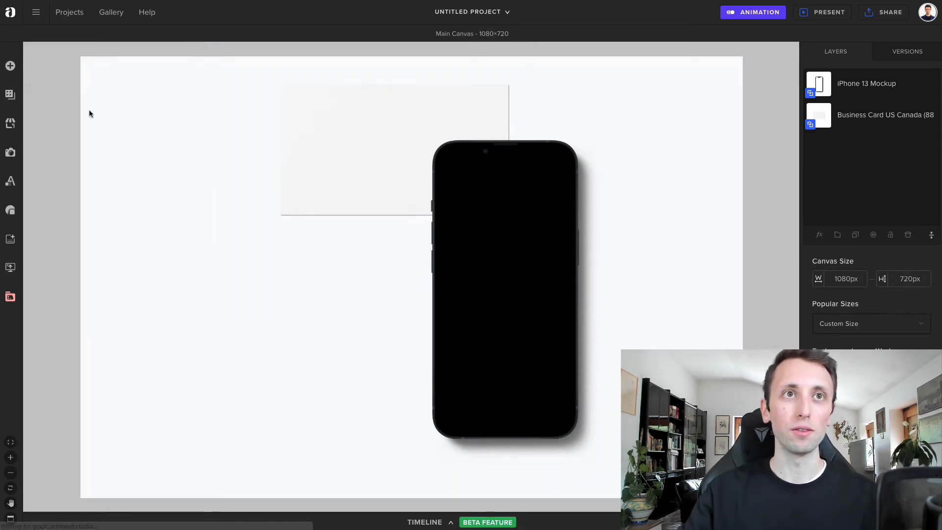
click(10, 66)
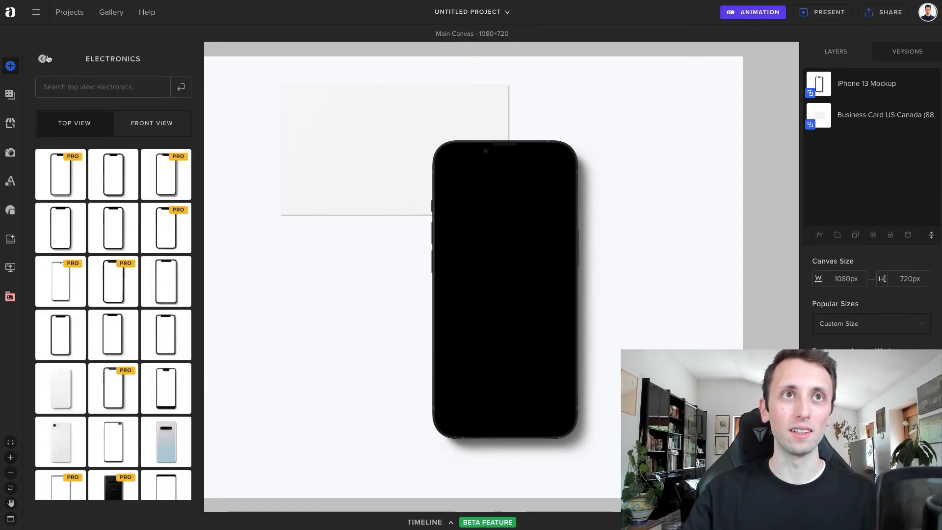
click(43, 58)
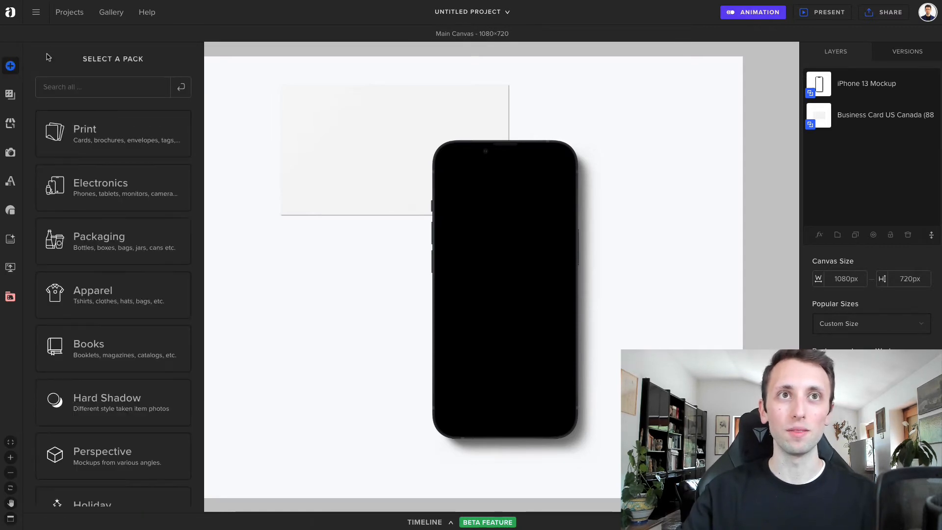
click(131, 245)
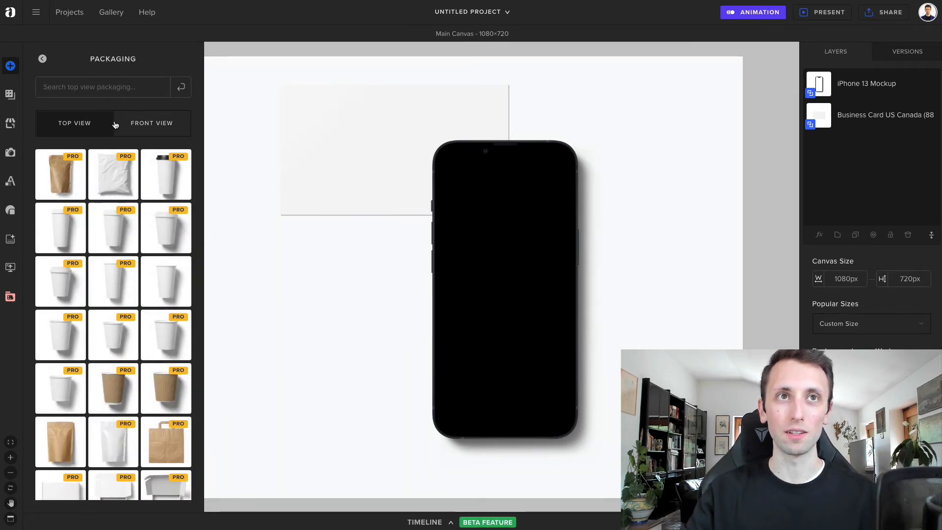
click(151, 123)
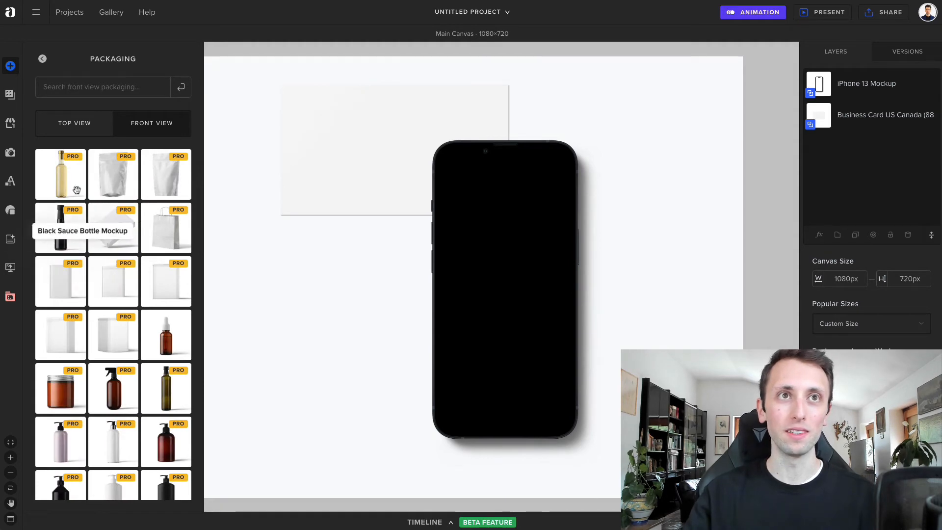
drag(60, 177, 342, 171)
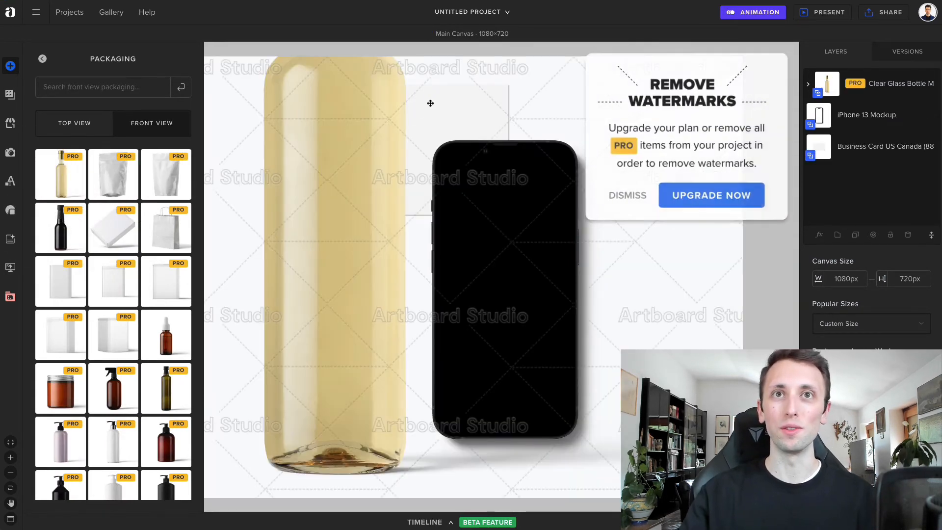
Step: Delete the glass bottle mockup from the canvas
click(410, 112)
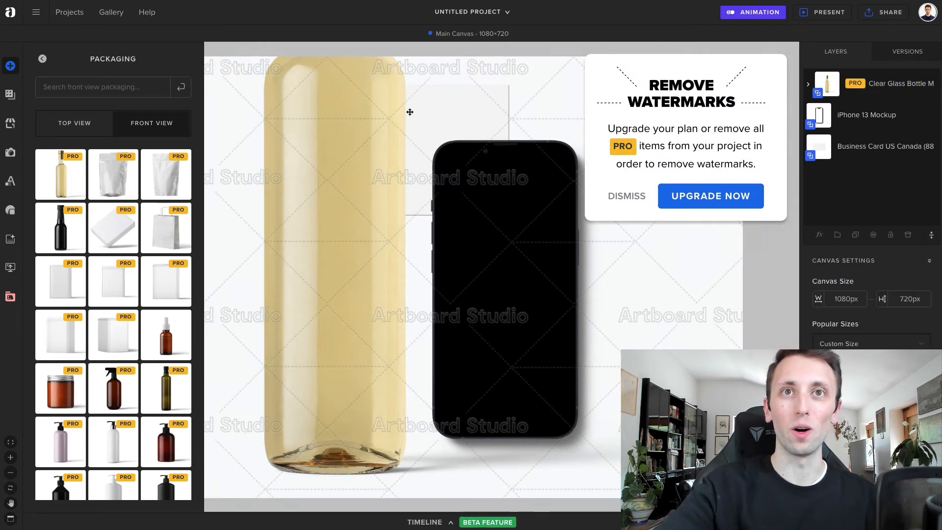
click(402, 115)
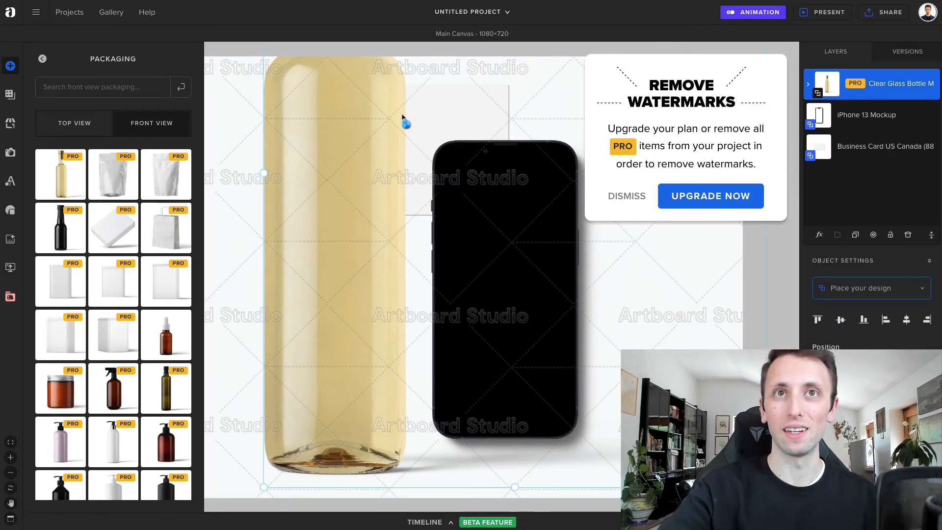
key(Delete)
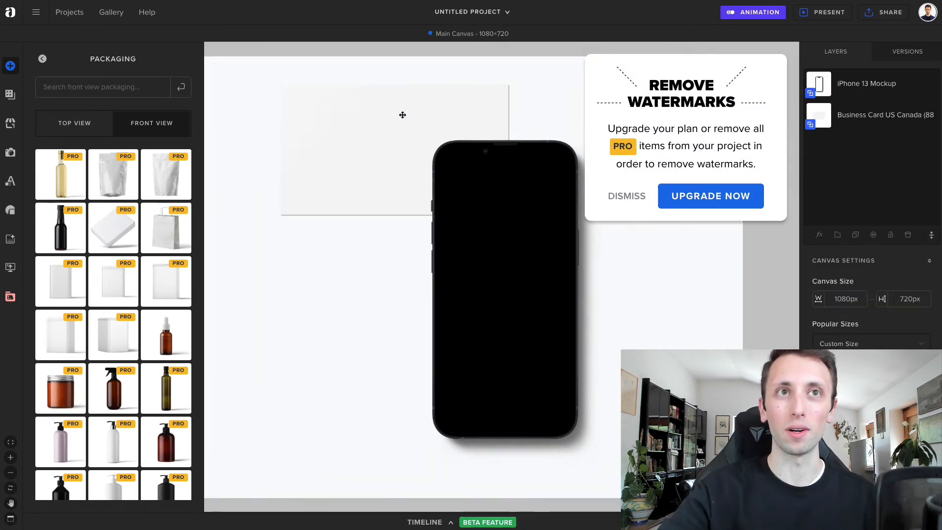
Step: Add the beige Marble texture from the top-view Stone pack to the canvas
click(12, 94)
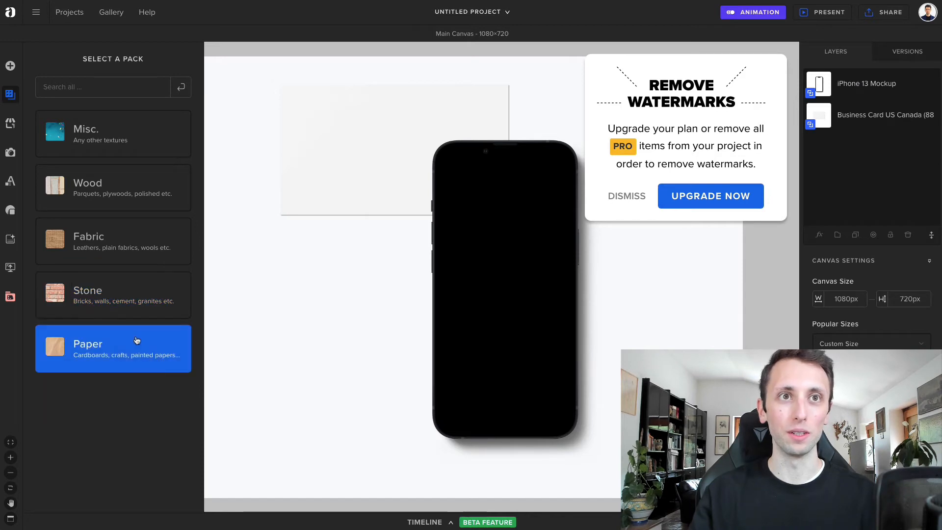
click(127, 308)
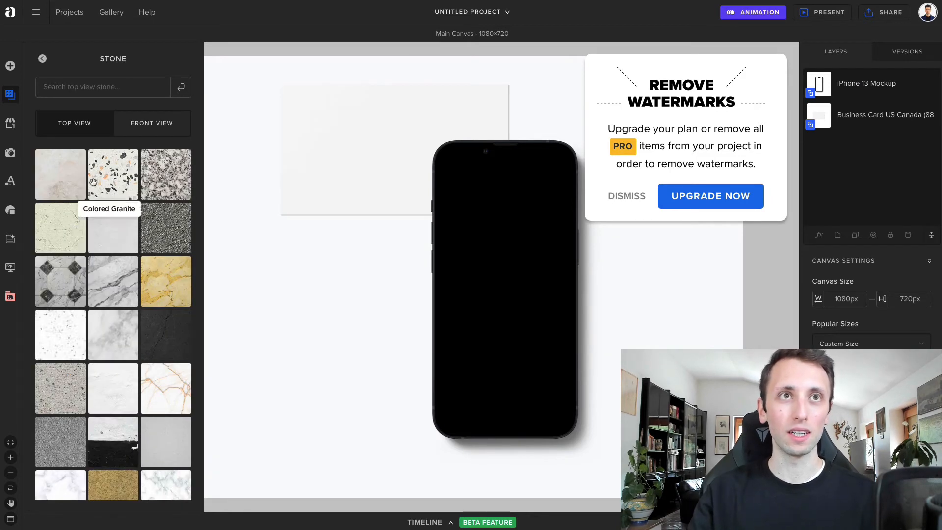
drag(71, 180, 327, 295)
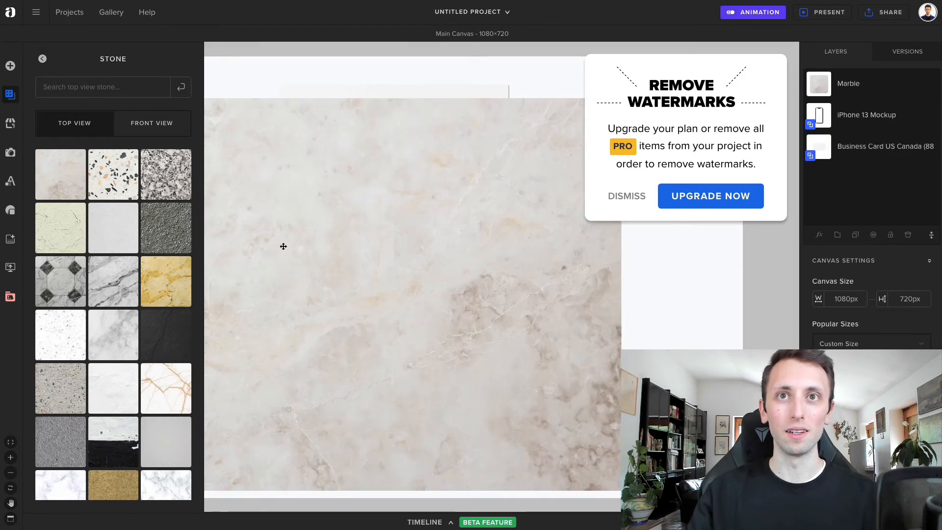
Step: Place the beige Marble layer below the business card and iPhone, and reposition it to cover the canvas as a background
drag(282, 246, 408, 211)
drag(851, 92, 851, 150)
drag(383, 277, 398, 403)
drag(452, 445, 452, 483)
drag(358, 307, 360, 339)
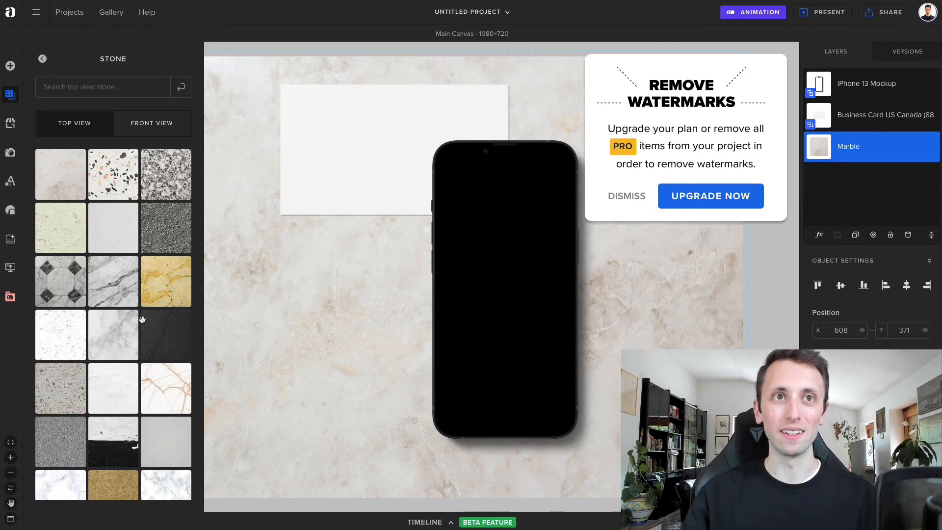
Step: Try the grey-veined Marble texture on the canvas and delete both marble layers
drag(121, 336, 357, 265)
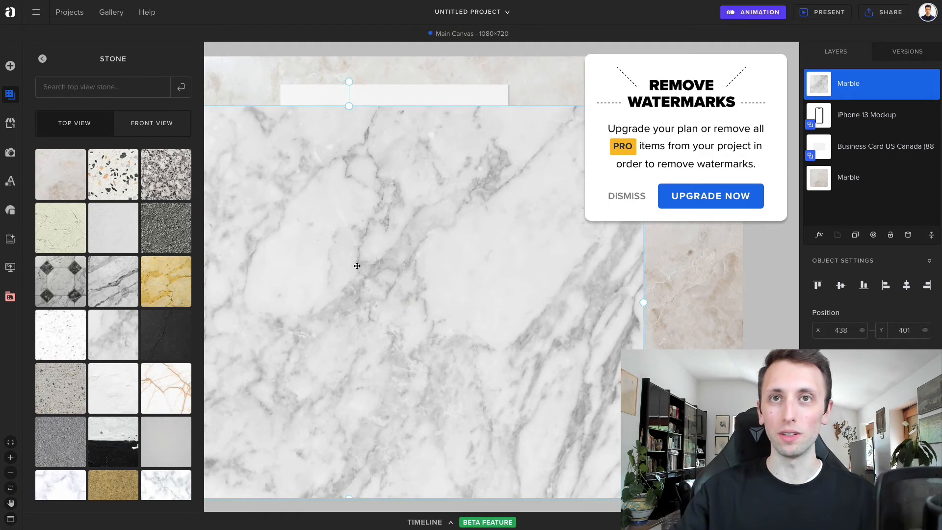
key(Delete)
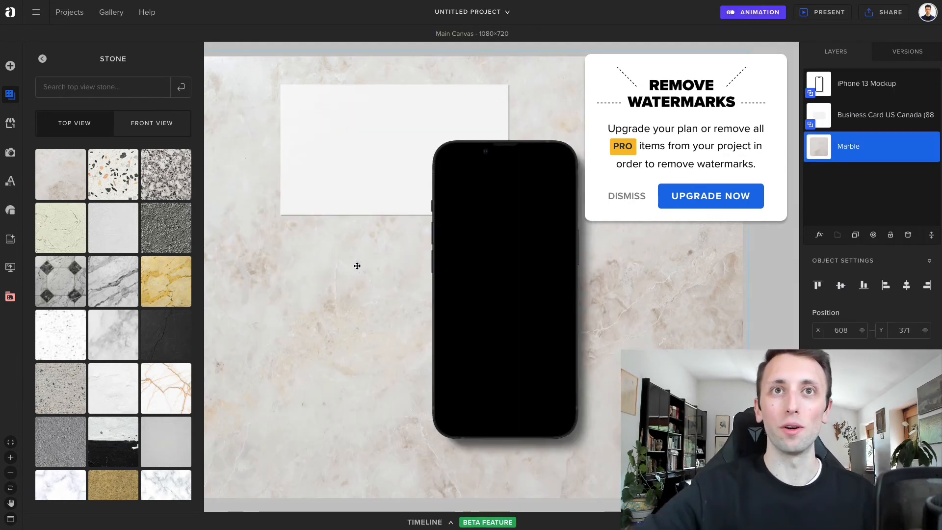
key(Delete)
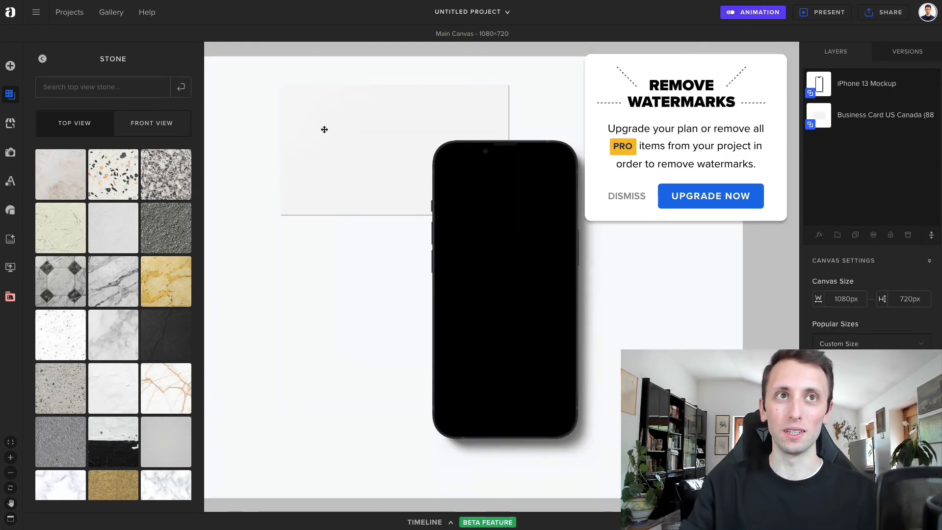
Step: Look through the Paint - 23 Shapes and Abstraction marketplace packs and the stock photos source
click(11, 123)
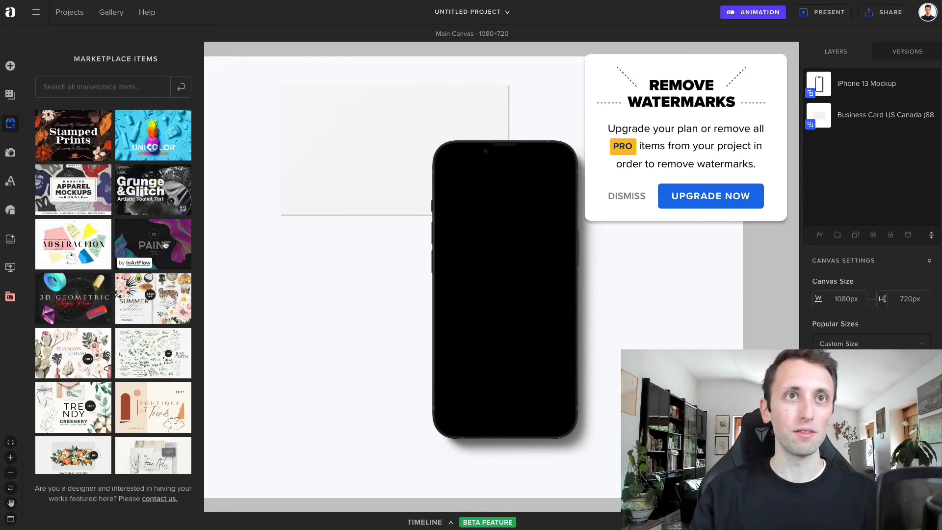
click(166, 237)
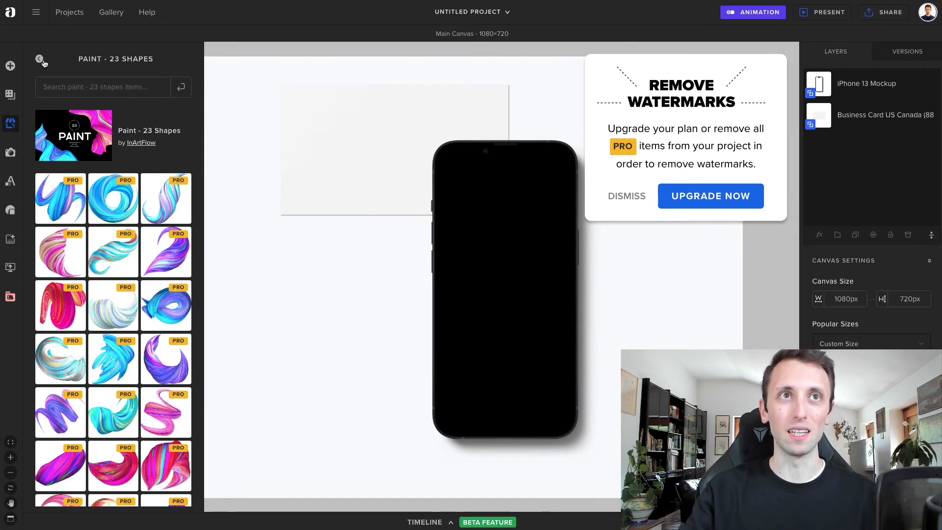
click(40, 58)
click(73, 246)
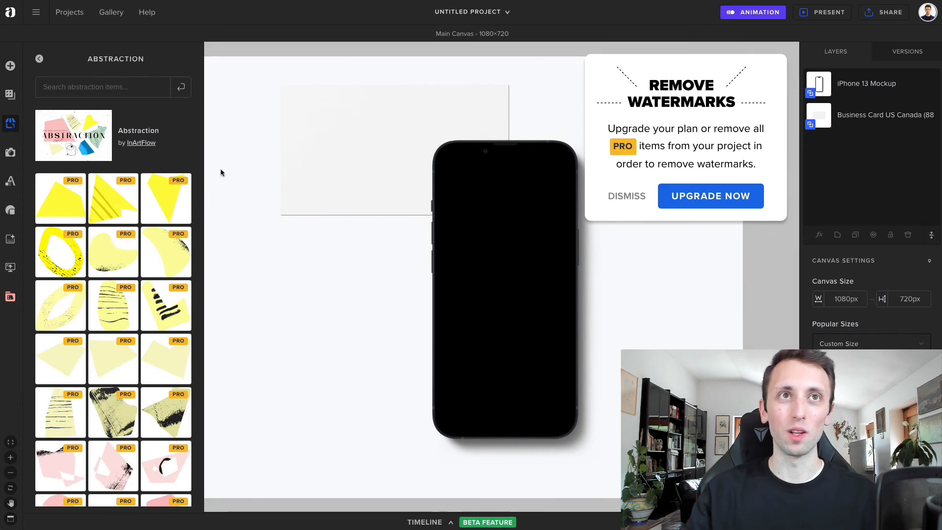
click(40, 59)
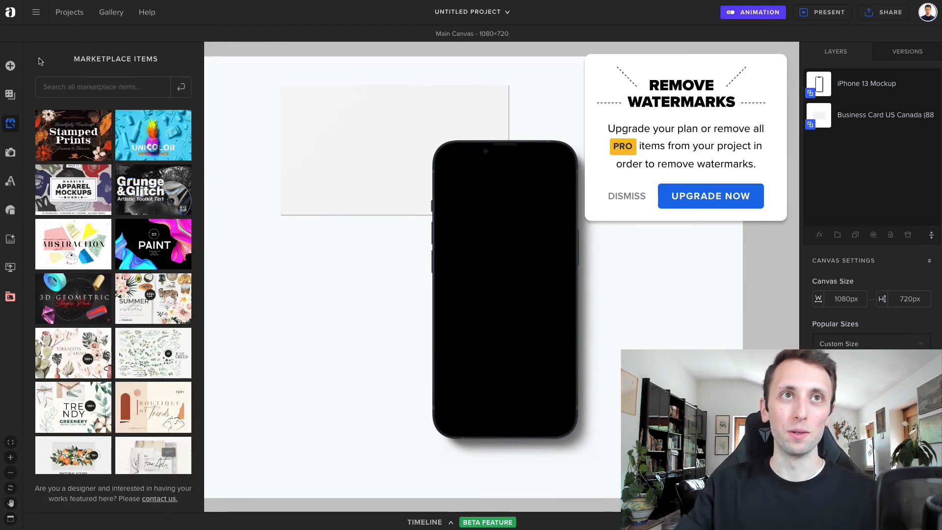
click(14, 141)
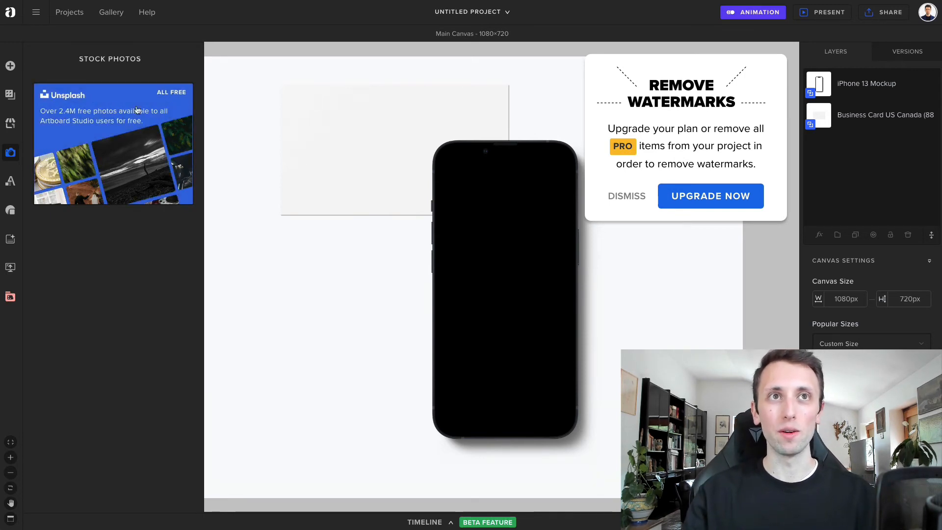
Step: Add the "If you do it right, it will last forever." quote text template to the canvas
click(15, 183)
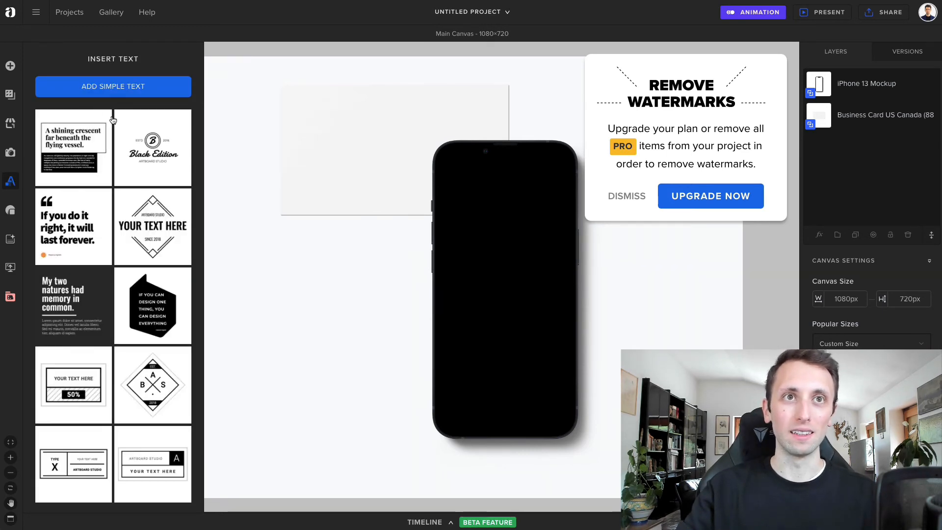
drag(73, 223, 328, 311)
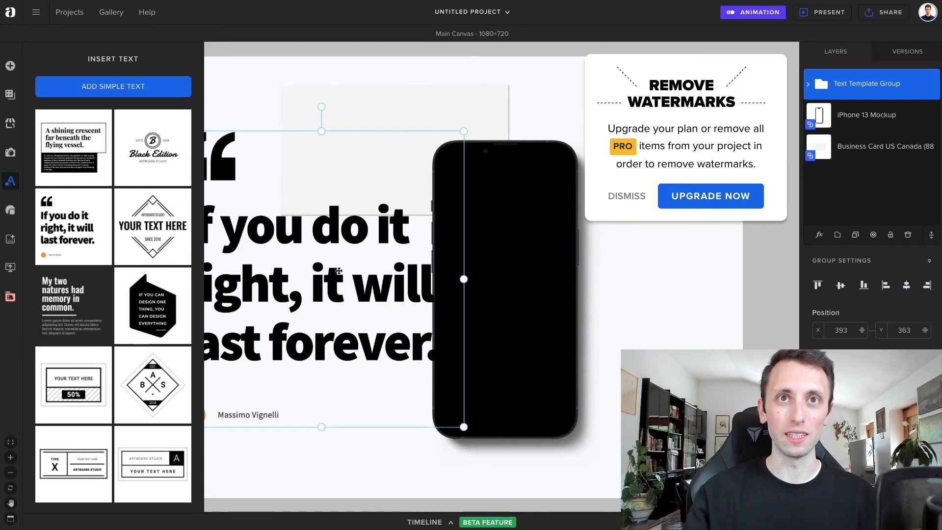
drag(339, 271, 357, 310)
Step: Move the iPhone 13 mockup to the canvas's right side and shrink the quote group to fit below the business card
click(449, 194)
drag(456, 193, 555, 159)
click(375, 230)
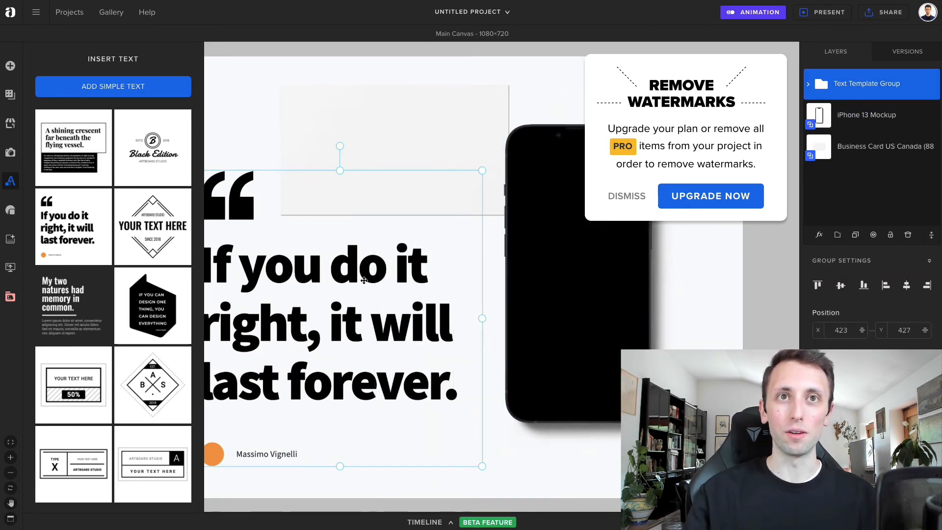
drag(484, 170, 467, 191)
drag(361, 267, 361, 318)
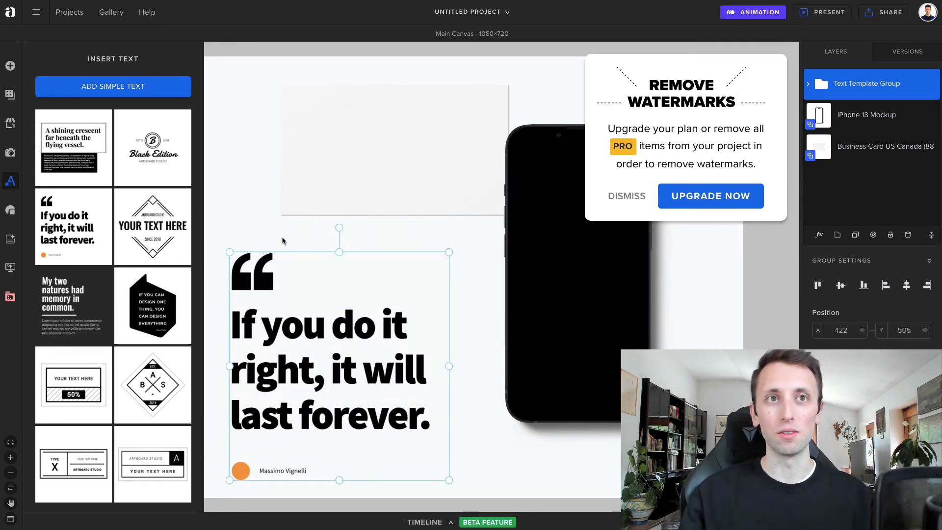
Step: Look over the shapes and filters libraries and dismiss the watermark upgrade notice
click(15, 216)
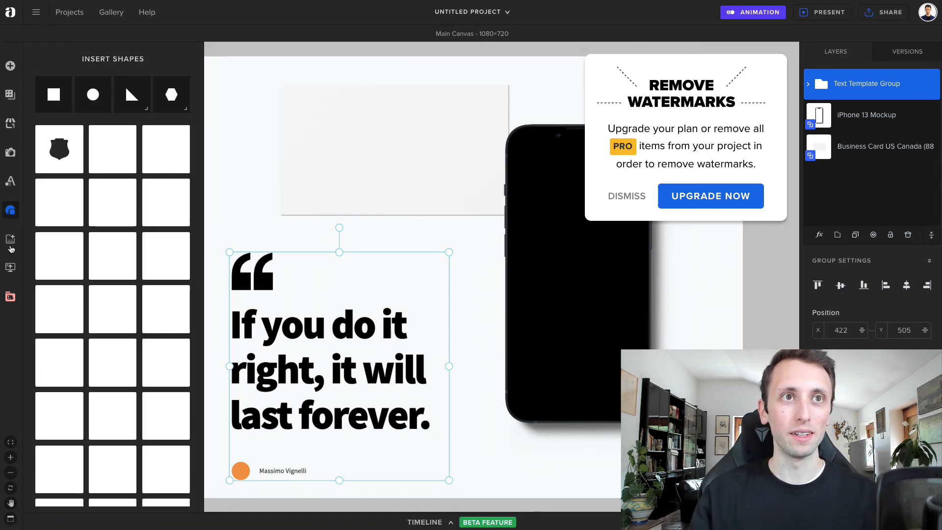
click(12, 239)
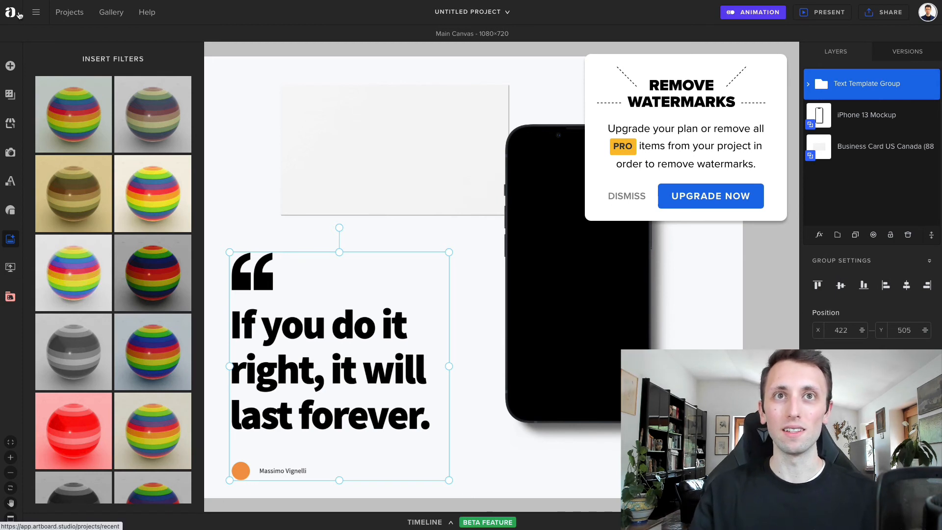
click(386, 241)
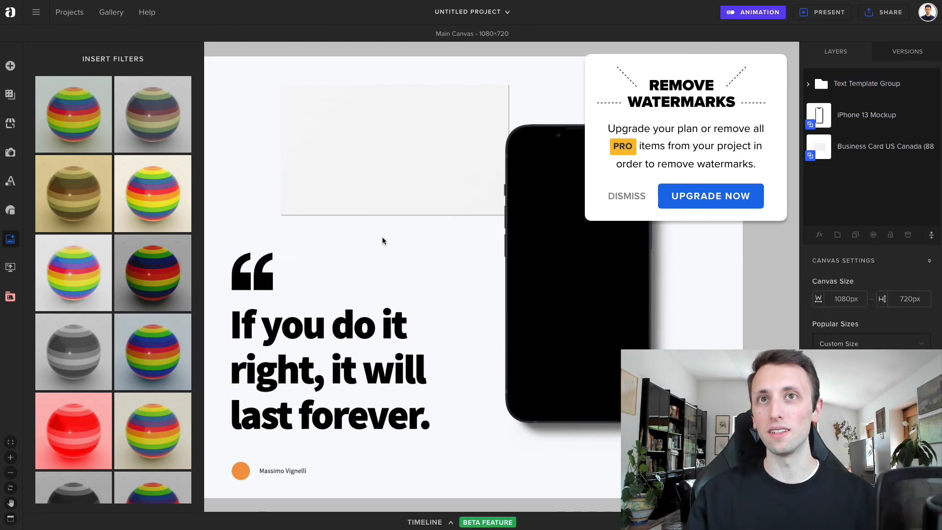
click(615, 197)
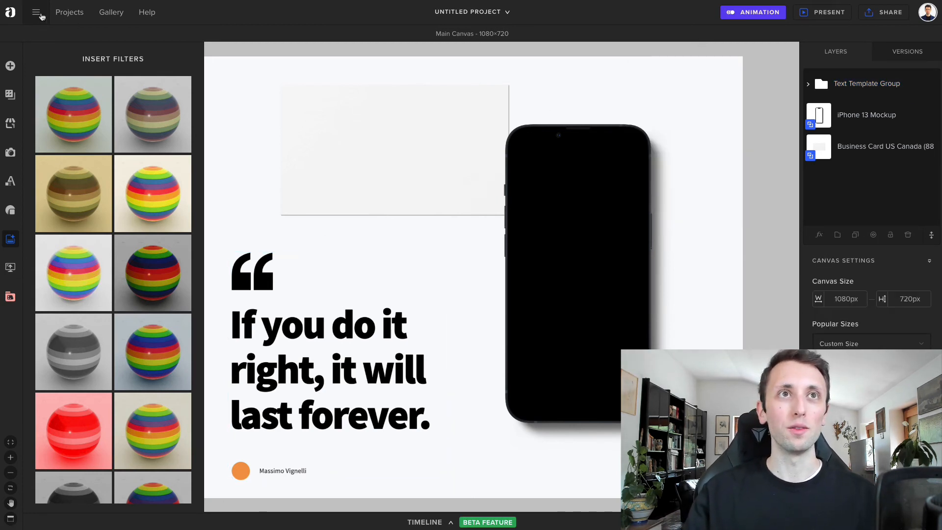
Step: Open the public template "Top View iPhone 13 Pro Multiple Screens Mockup Template" and show its animation timeline
click(42, 17)
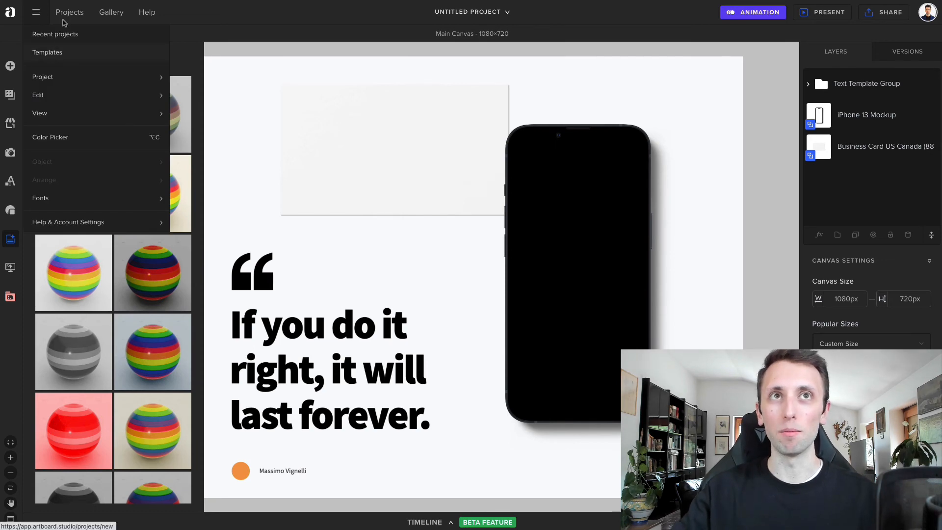
click(56, 36)
scroll(570, 88, down, 2)
scroll(570, 89, down, 8)
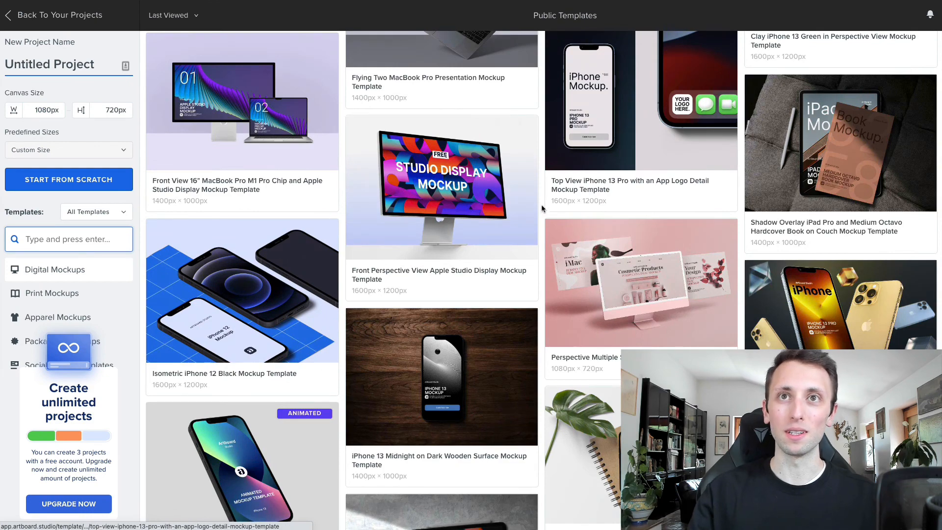
scroll(540, 205, down, 9)
scroll(542, 205, down, 5)
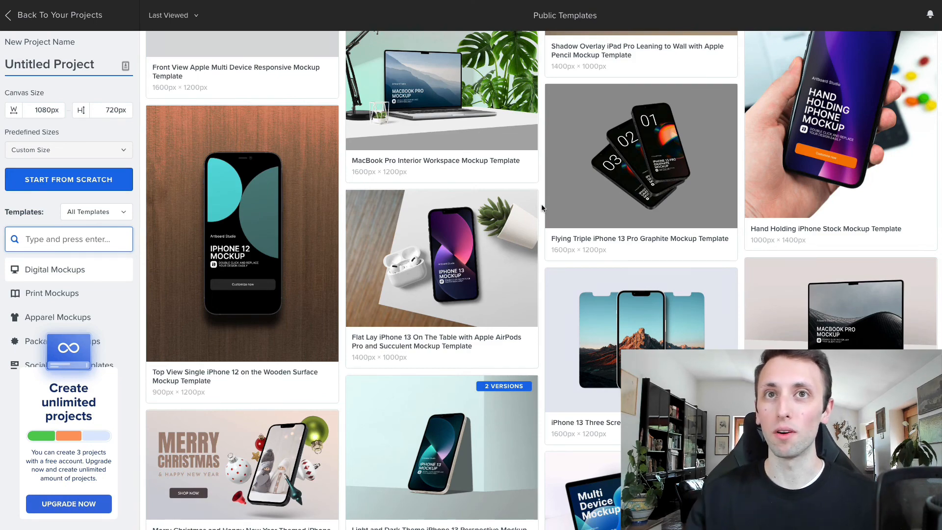
scroll(541, 206, down, 14)
scroll(542, 206, down, 1)
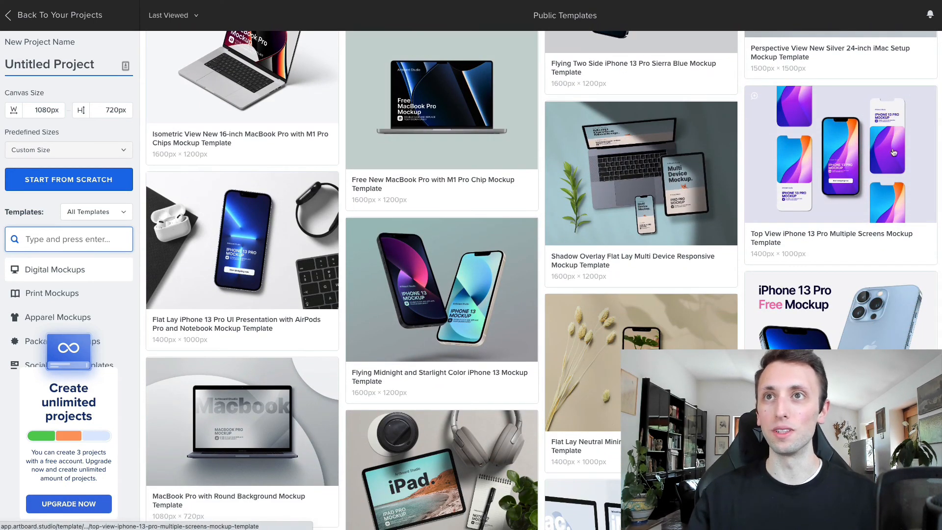
click(805, 191)
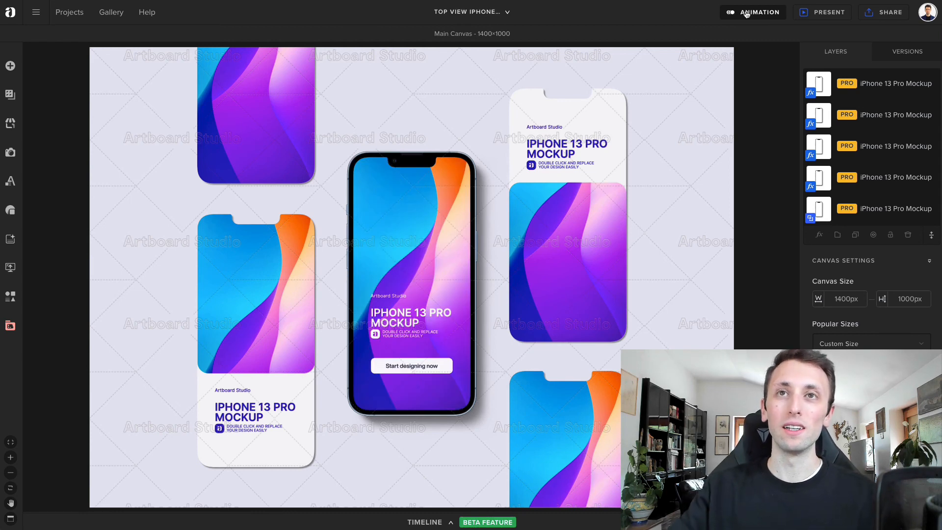
click(747, 14)
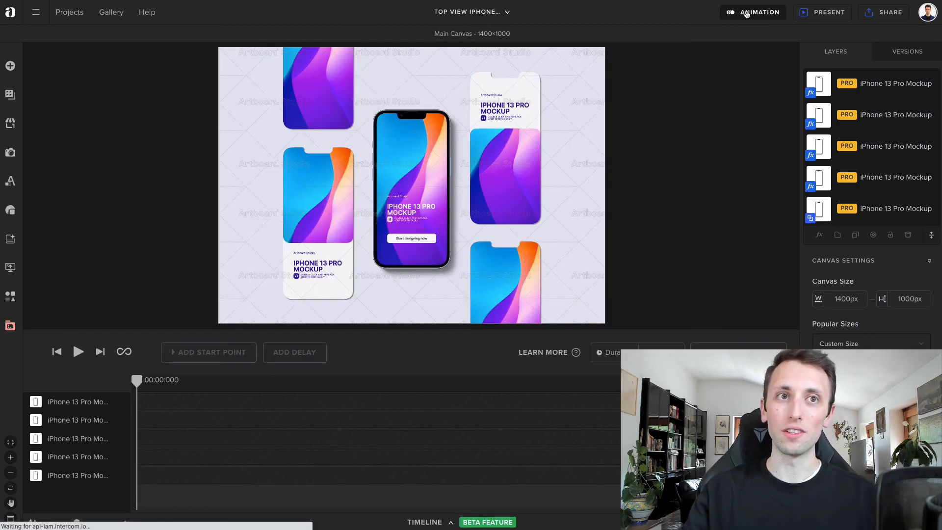